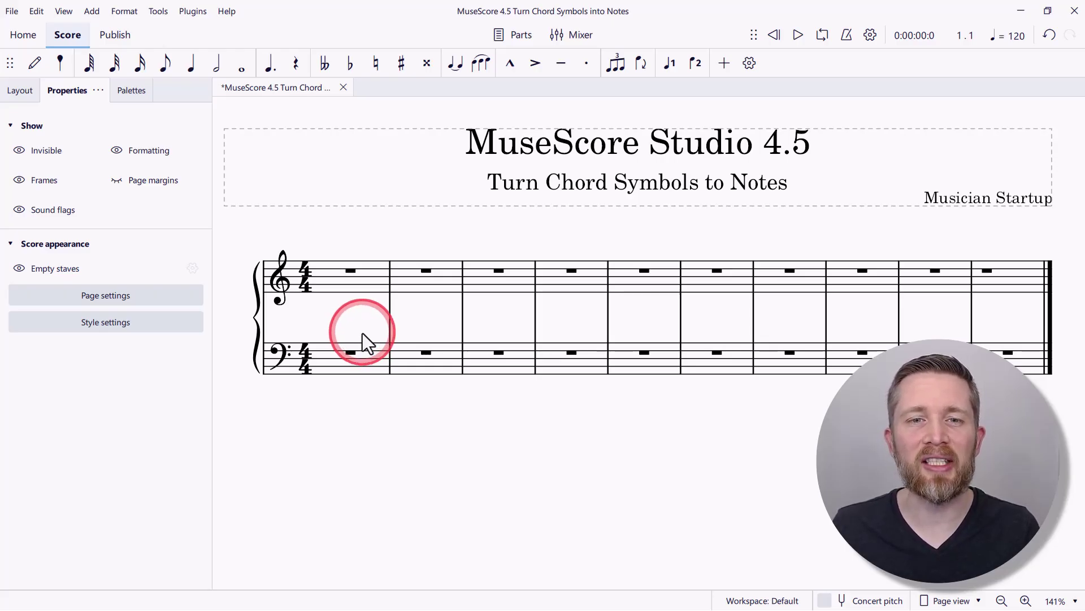
Starting at measure 1, enter chord symbols C, F, F7, G7 and C with Ctrl+K, one per measure
left_click(341, 281)
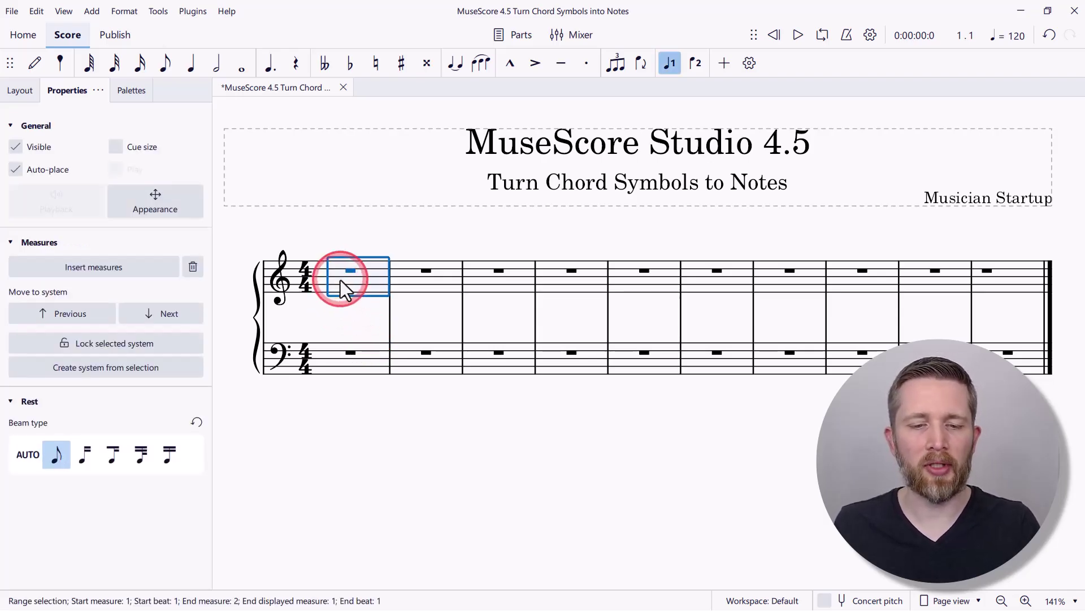
key("ctrl+k")
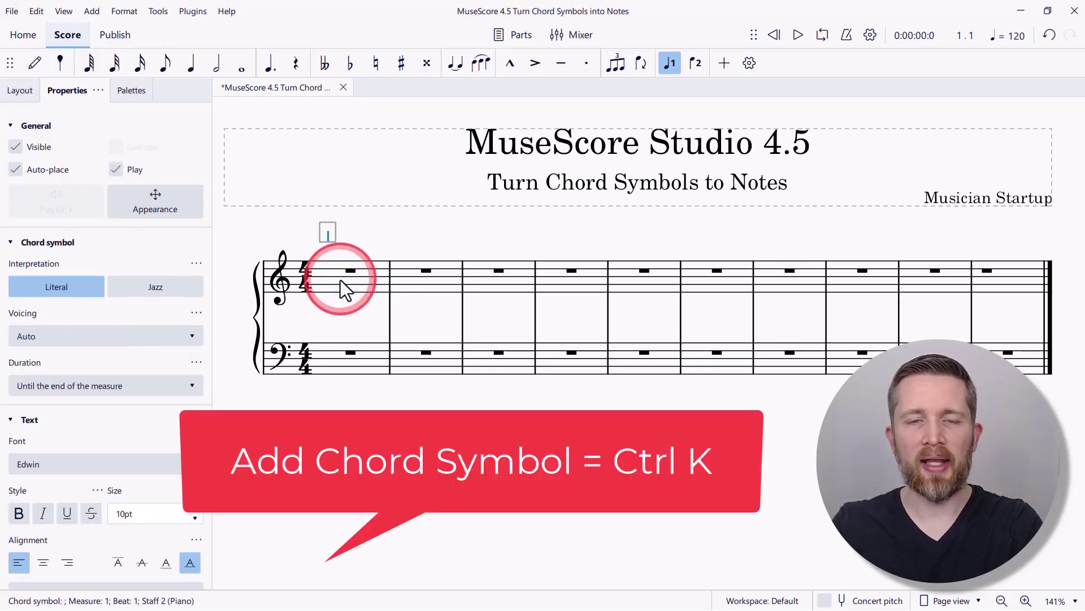
type("C")
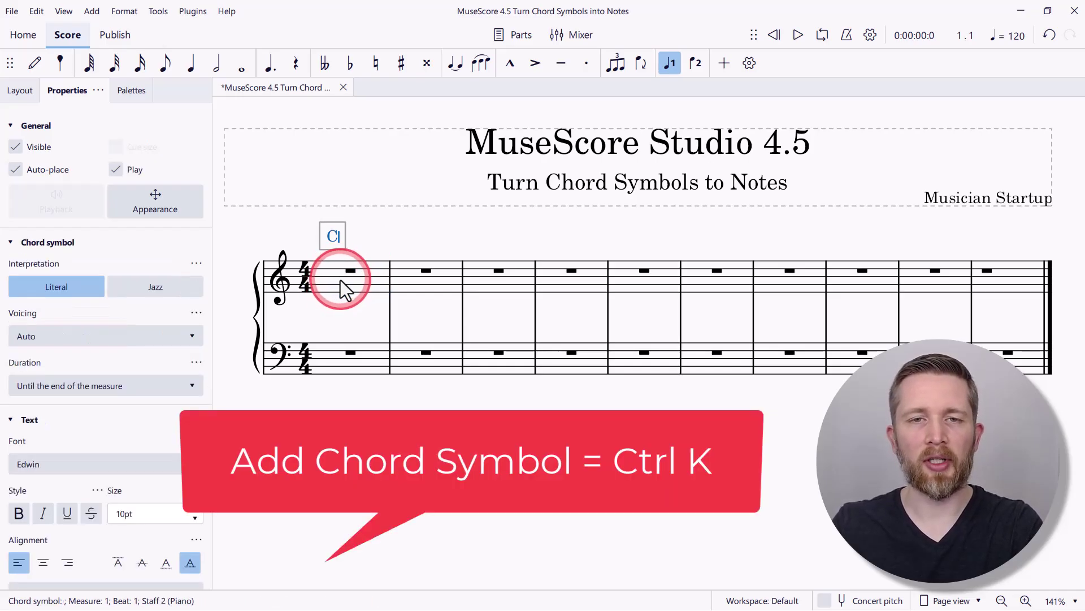
key("space")
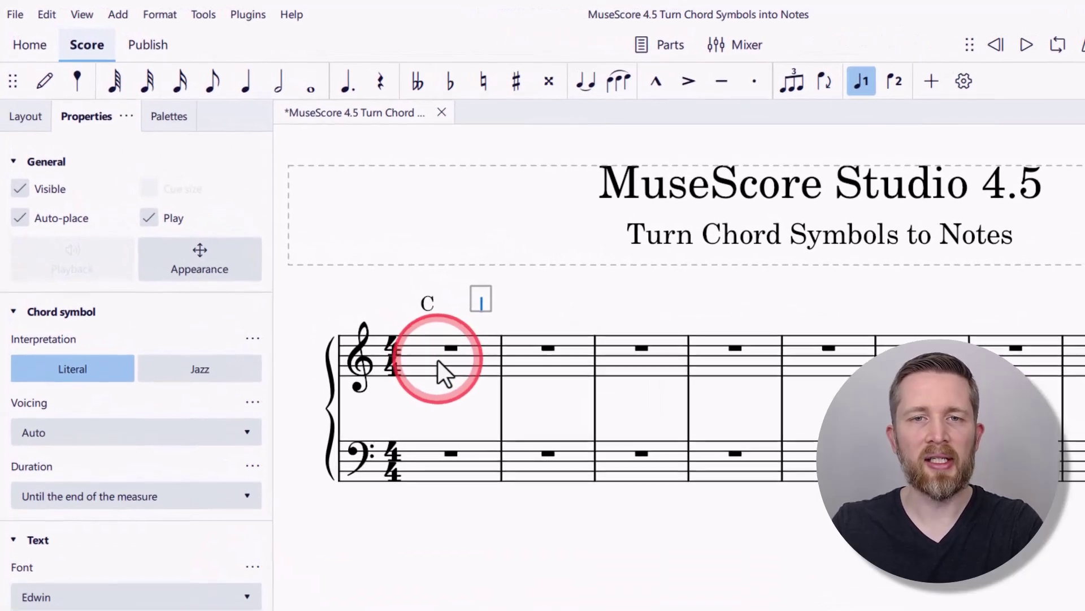
type("F")
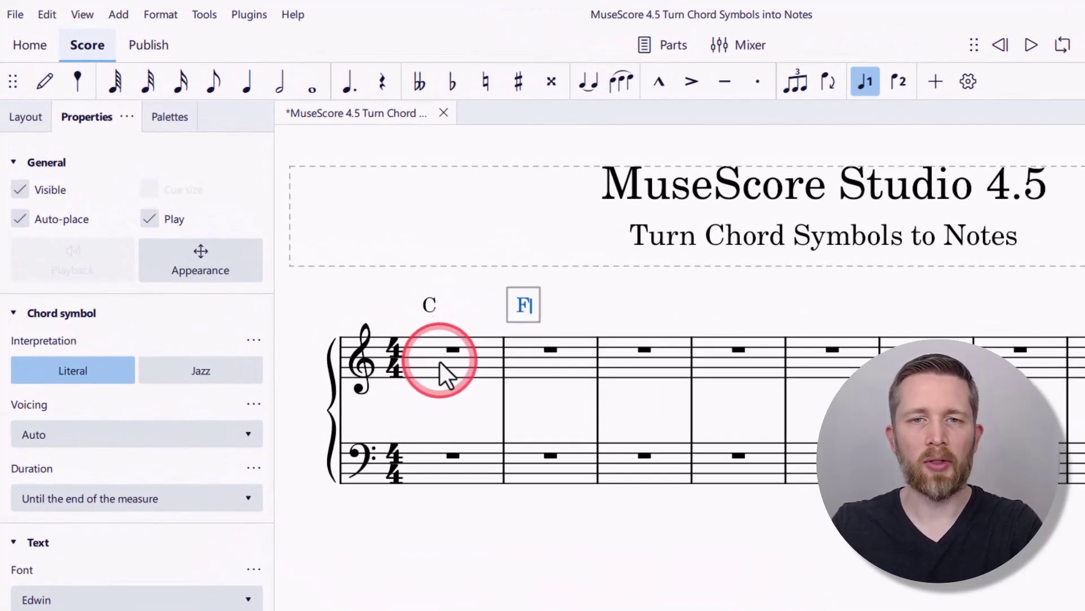
key("space")
key("space")
key("space")
key("space")
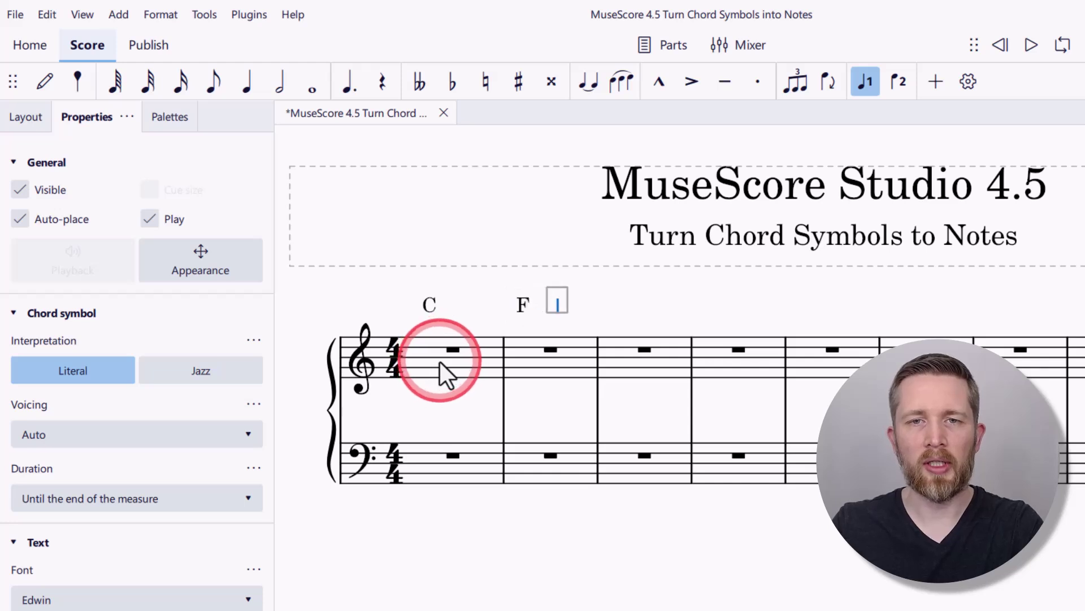
type("F7")
key("space")
key("space")
key("space")
key("space")
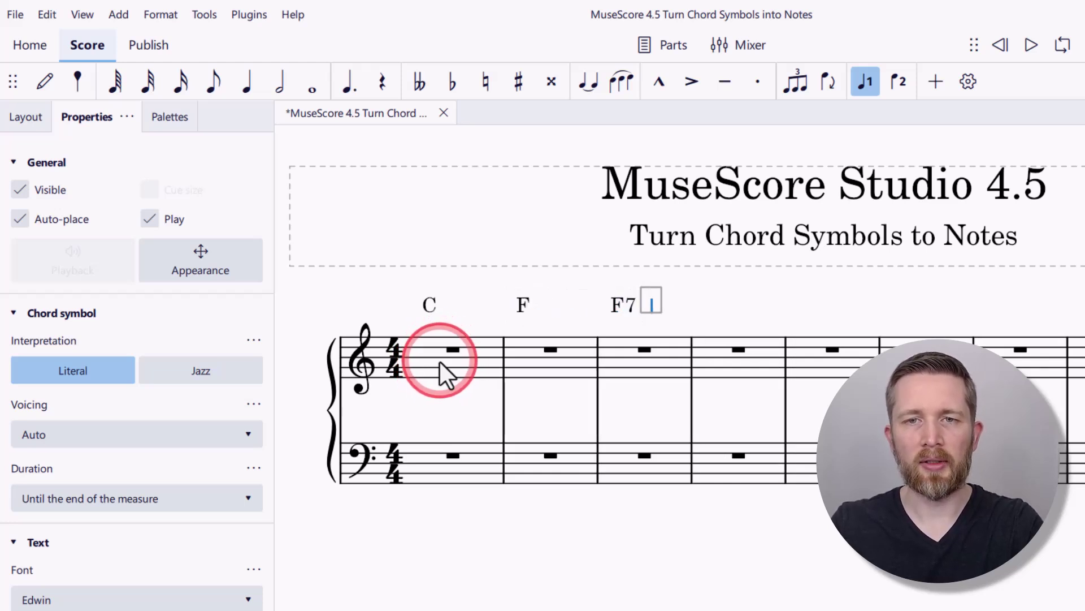
type("G7")
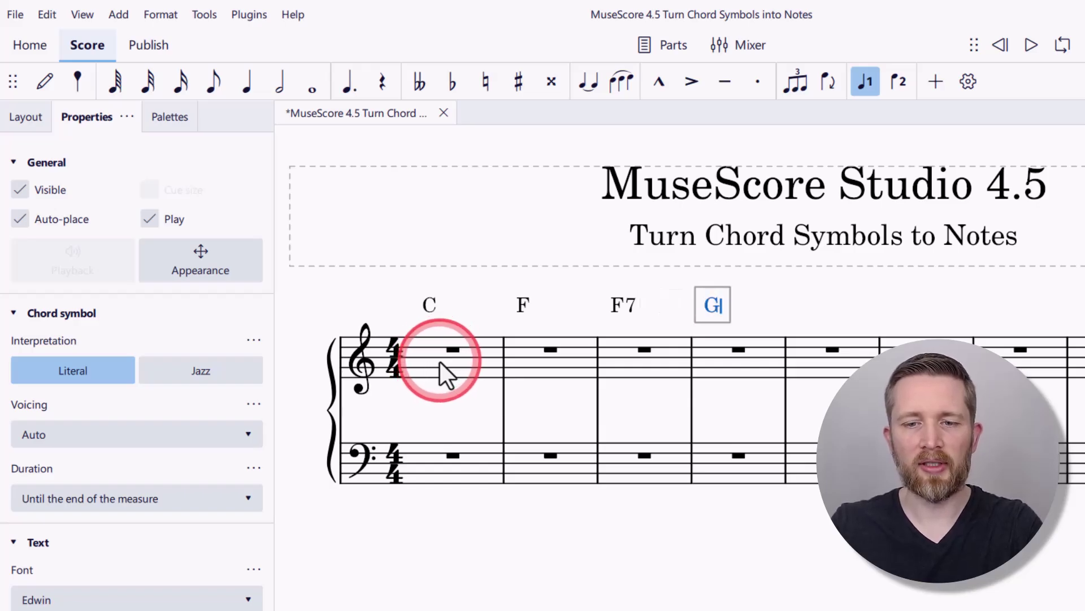
key("space")
key("space")
key("space")
key("space")
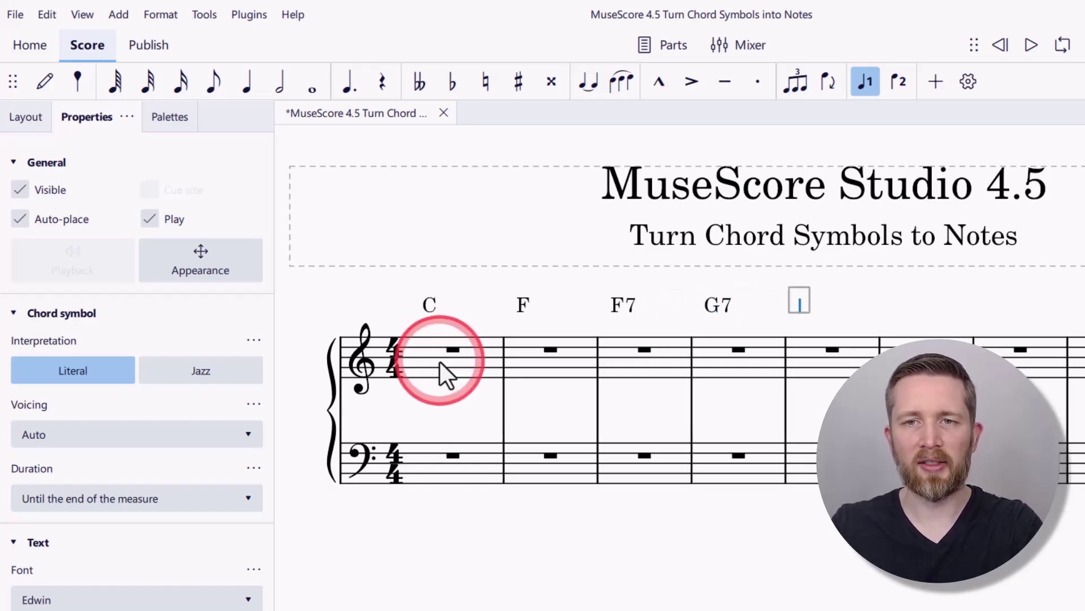
type("C")
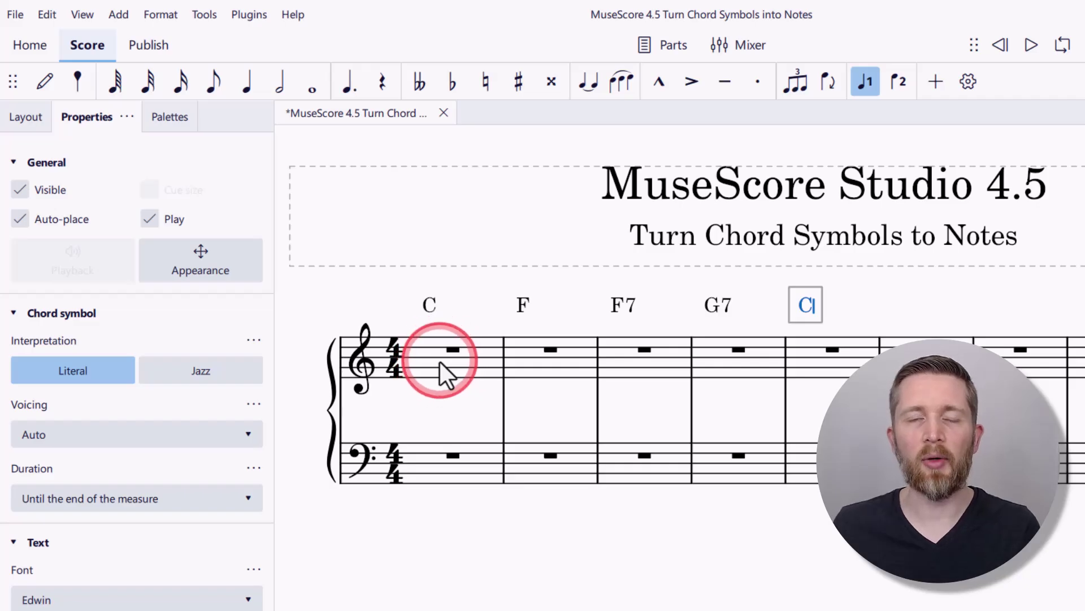
left_click(399, 288)
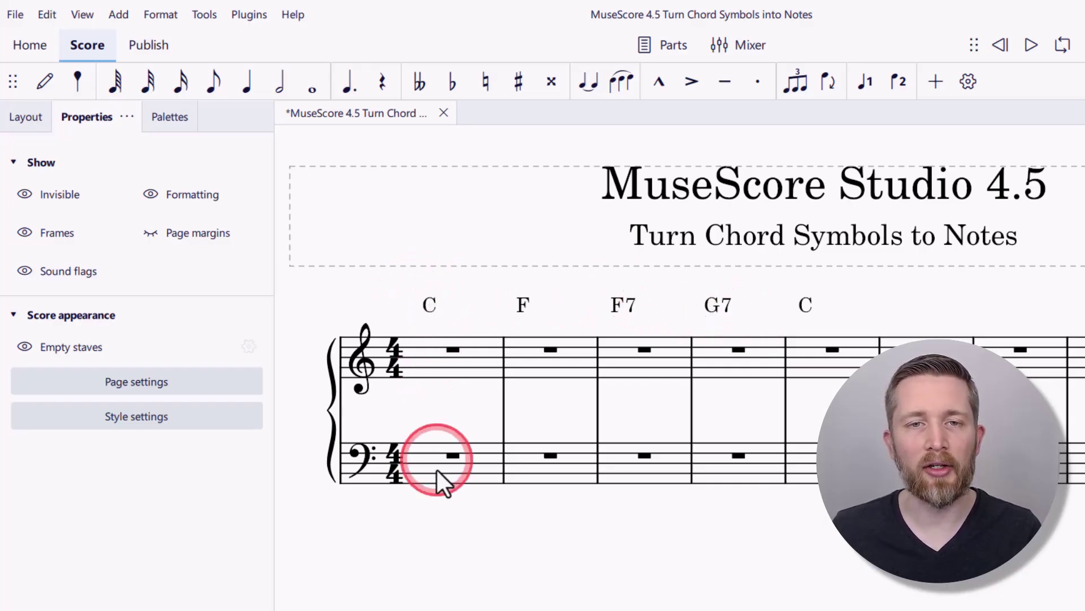
Select the first C chord symbol and bring up its context menu
left_click(430, 308)
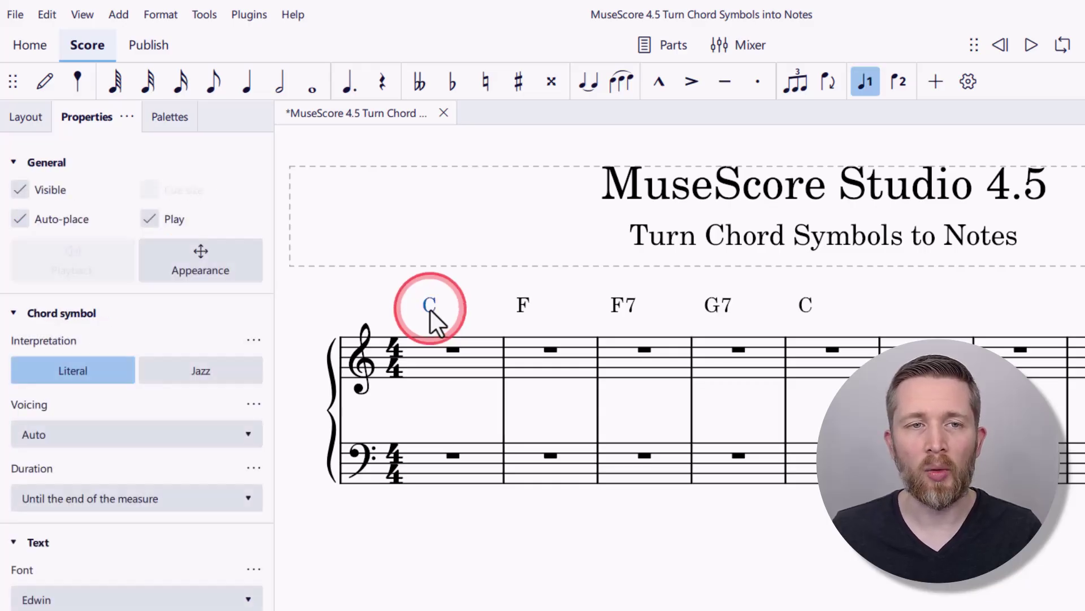
right_click(430, 310)
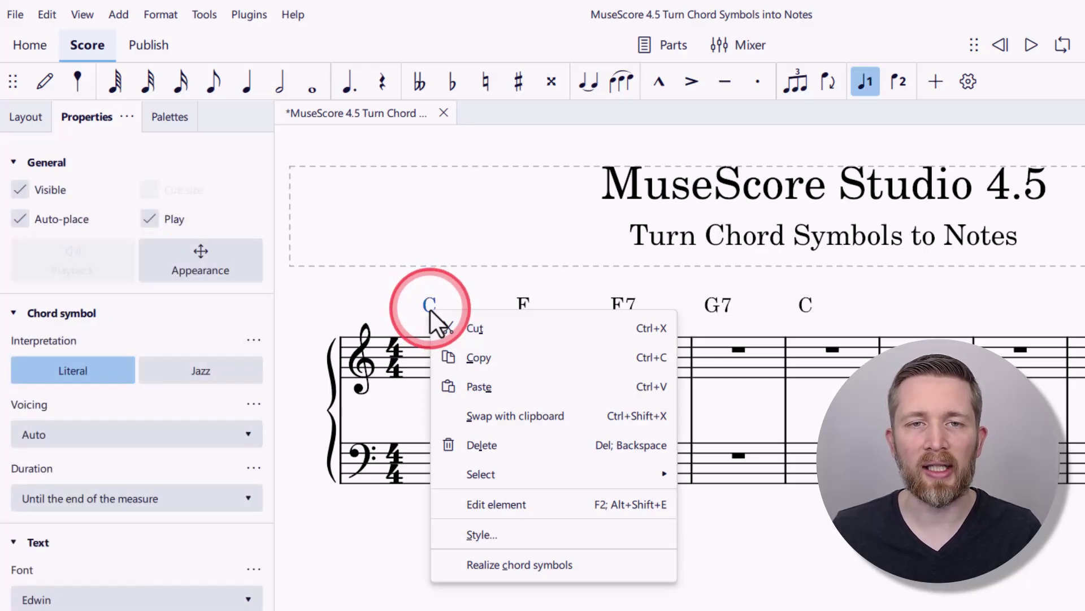
Realize the C chord symbol with custom options: Literal, Auto voicing, duration until next chord symbol
left_click(520, 565)
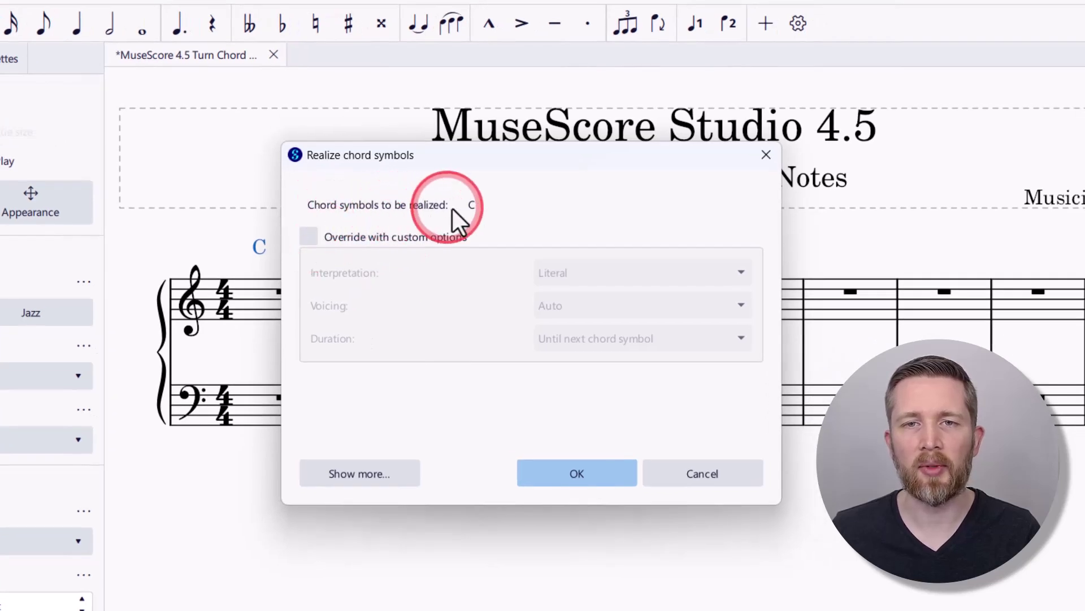
left_click(309, 238)
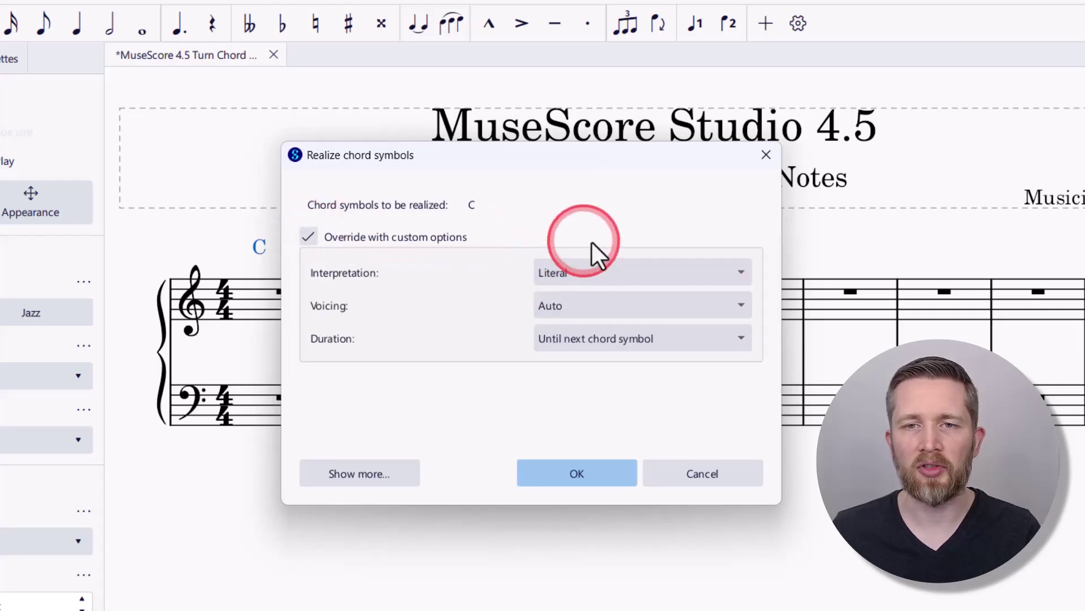
left_click(626, 280)
left_click(629, 273)
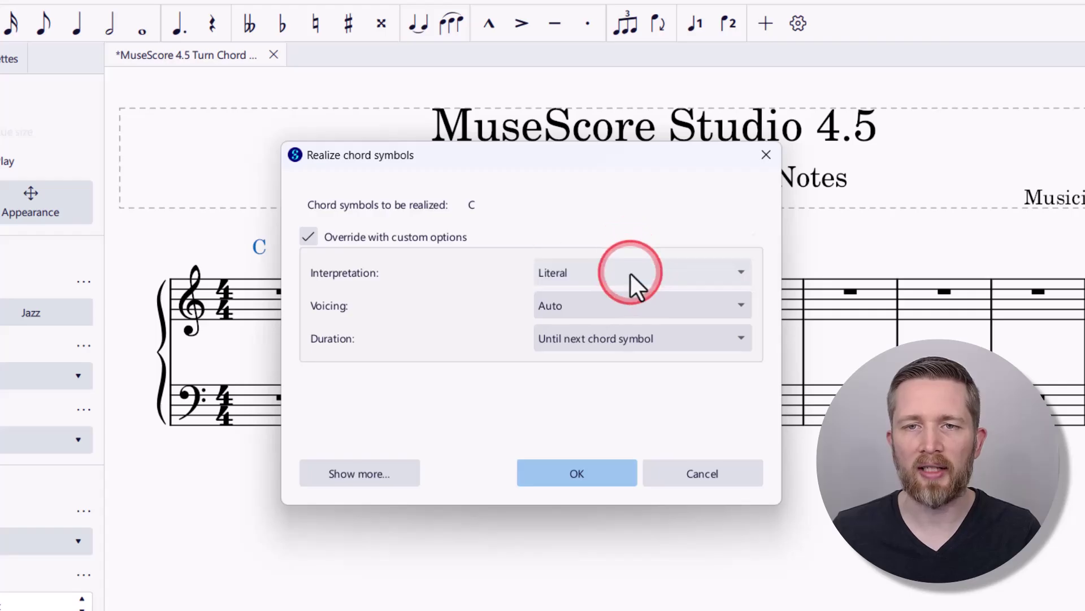
left_click(626, 298)
left_click(625, 298)
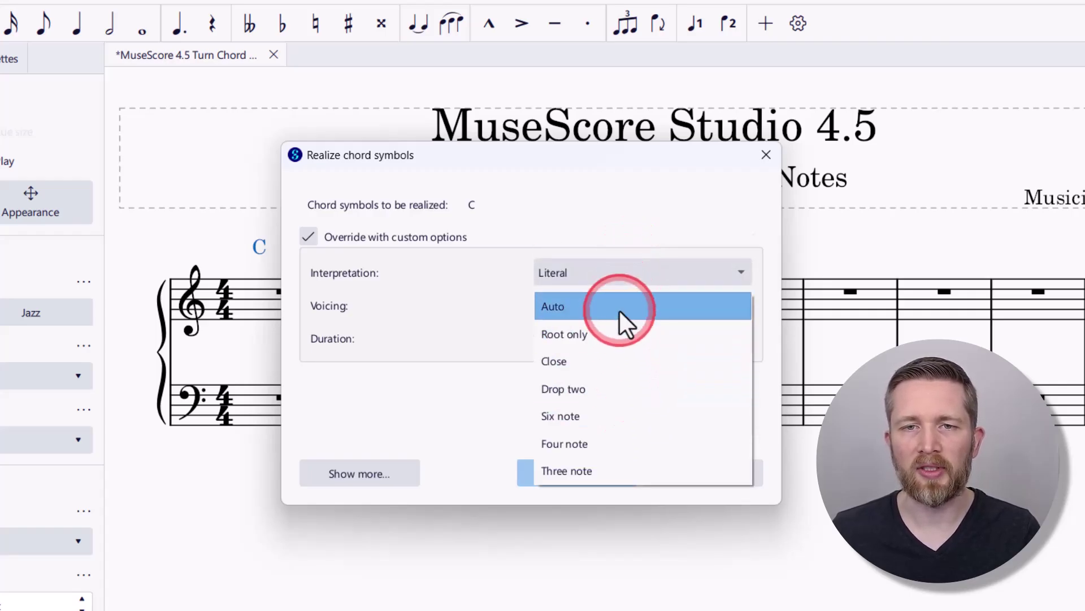
left_click(618, 309)
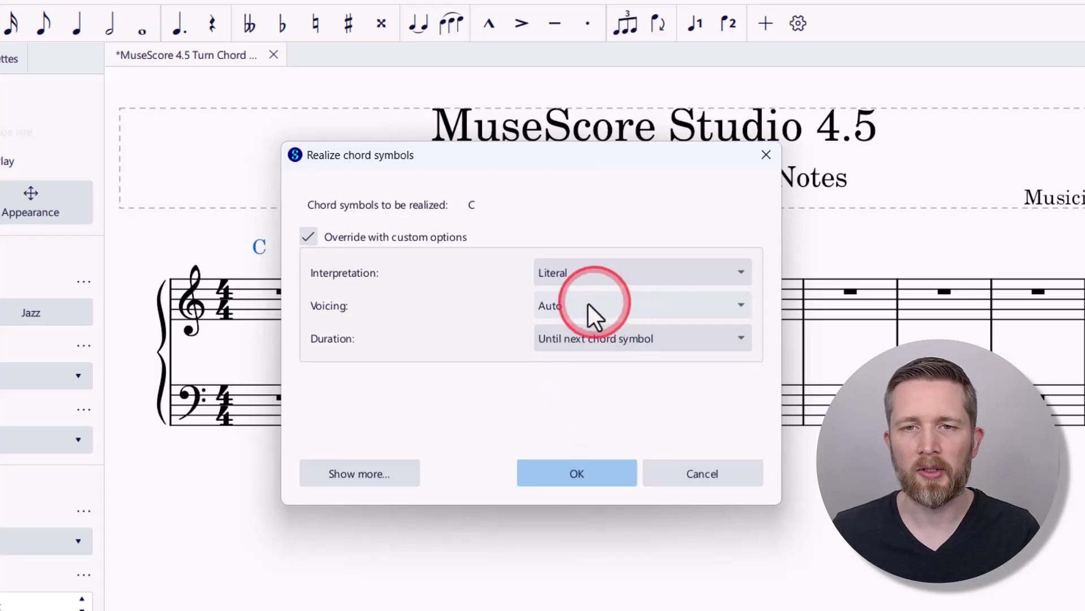
left_click(625, 339)
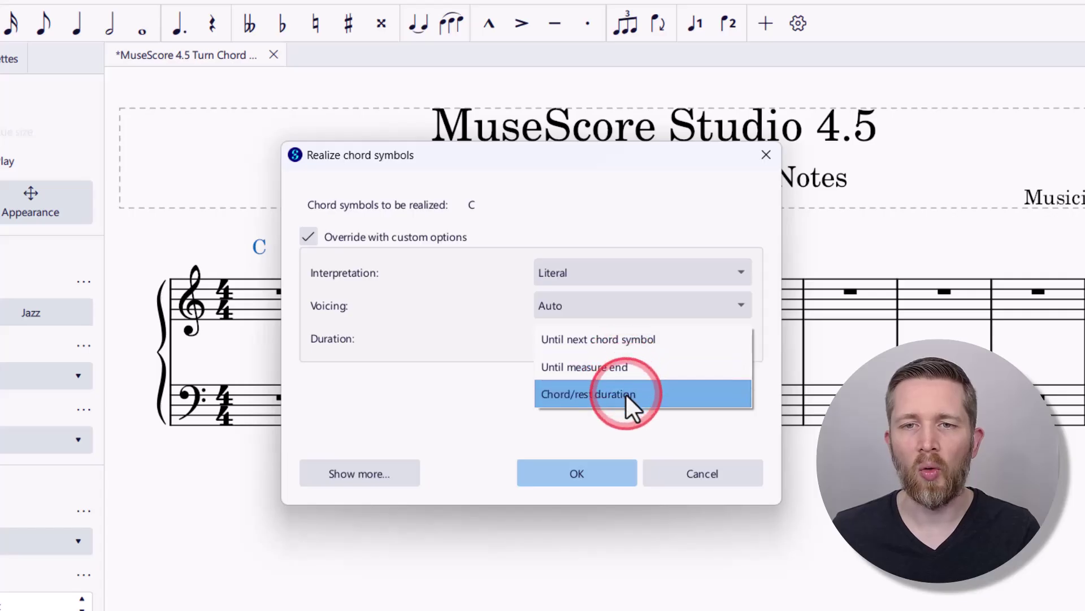
left_click(618, 340)
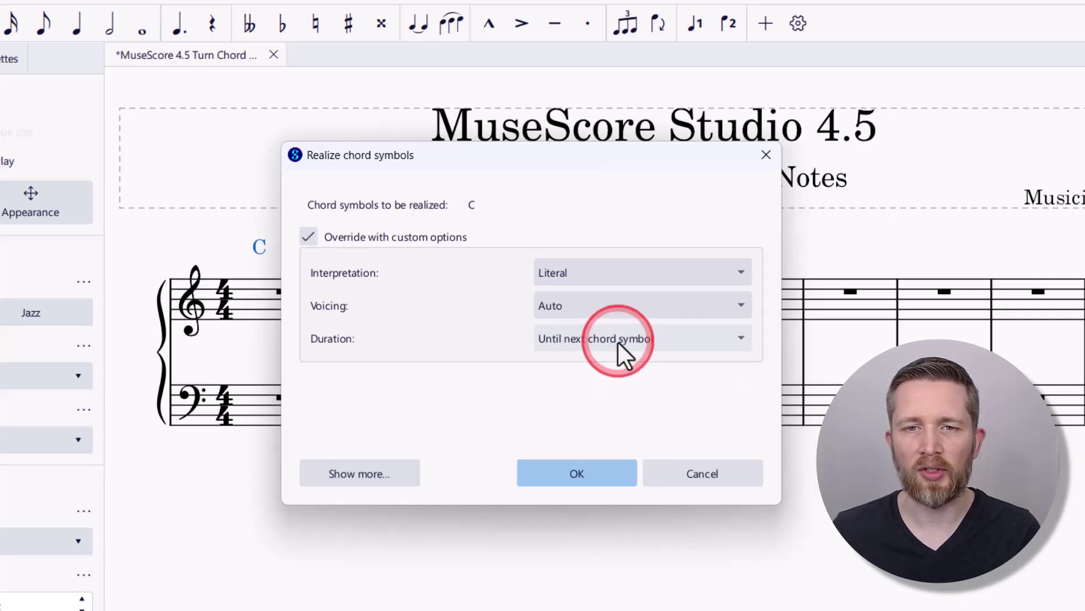
left_click(582, 469)
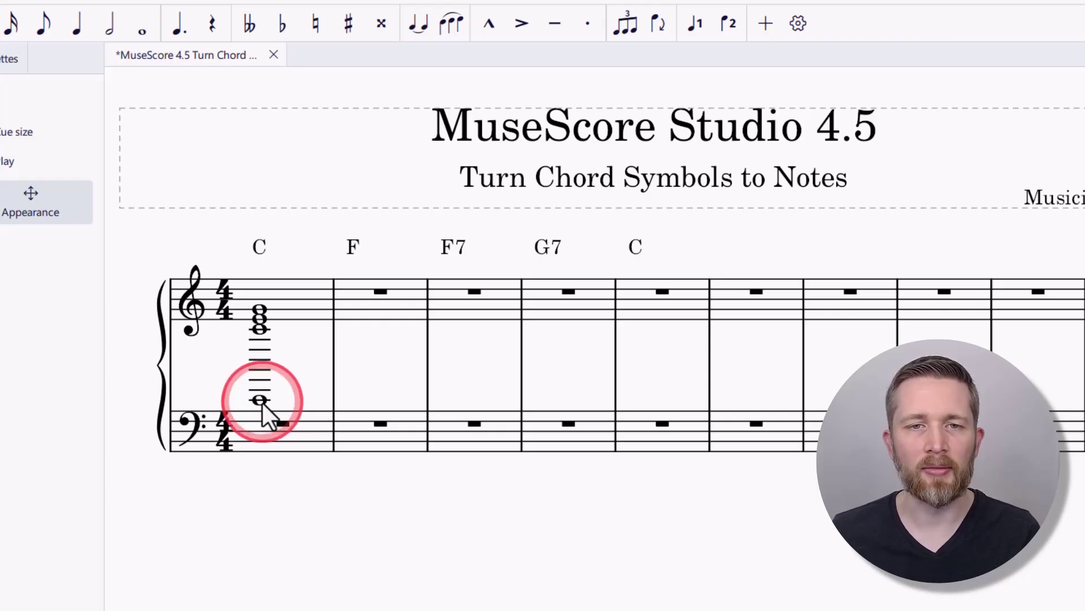
mouse_move(262, 397)
left_mouse_down()
mouse_move(265, 362)
mouse_move(264, 401)
left_mouse_up()
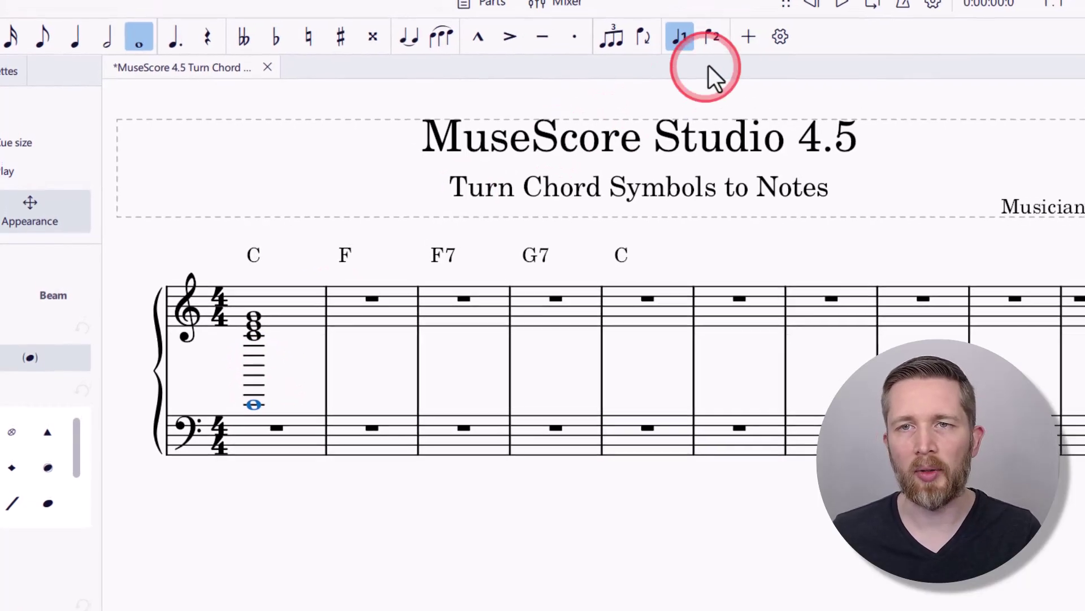
Put the chord's low C in voice 2, shift it between staves, and finally down to the bass staff
left_click(701, 44)
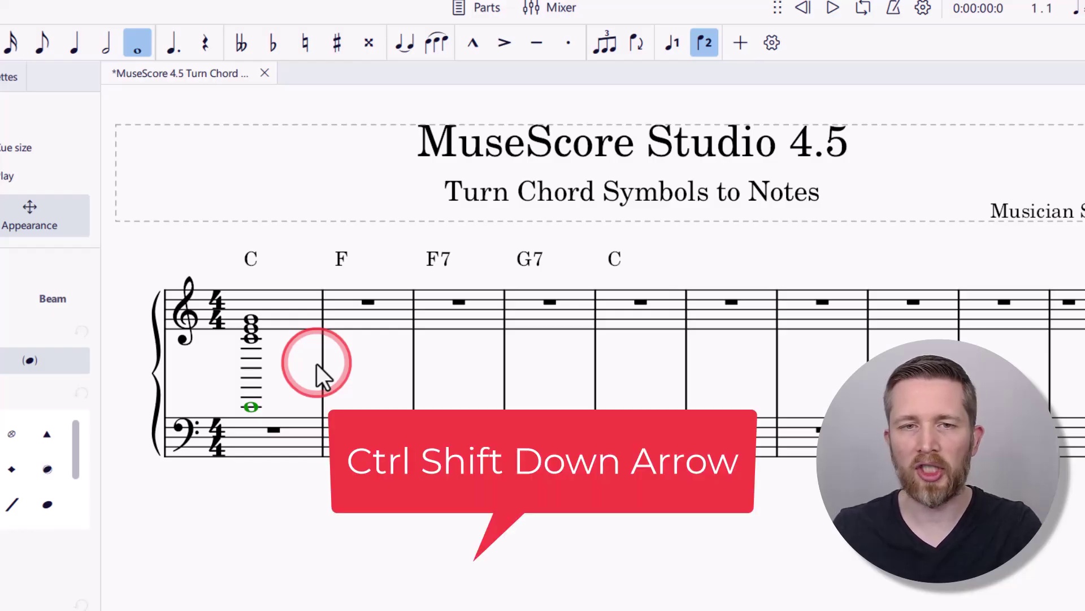
key("ctrl+shift+Down")
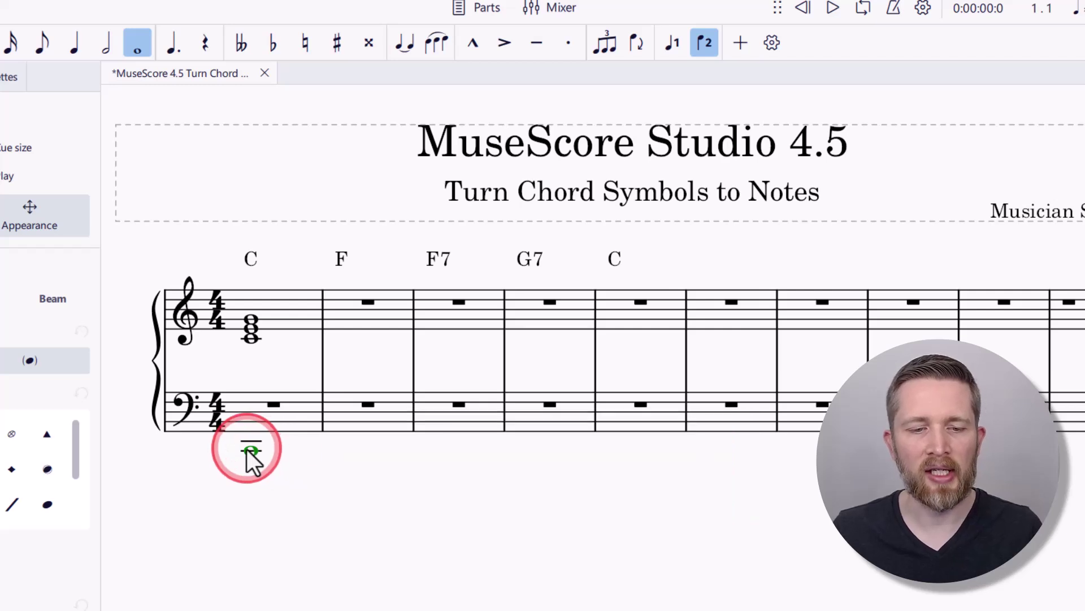
key("ctrl+shift+Up")
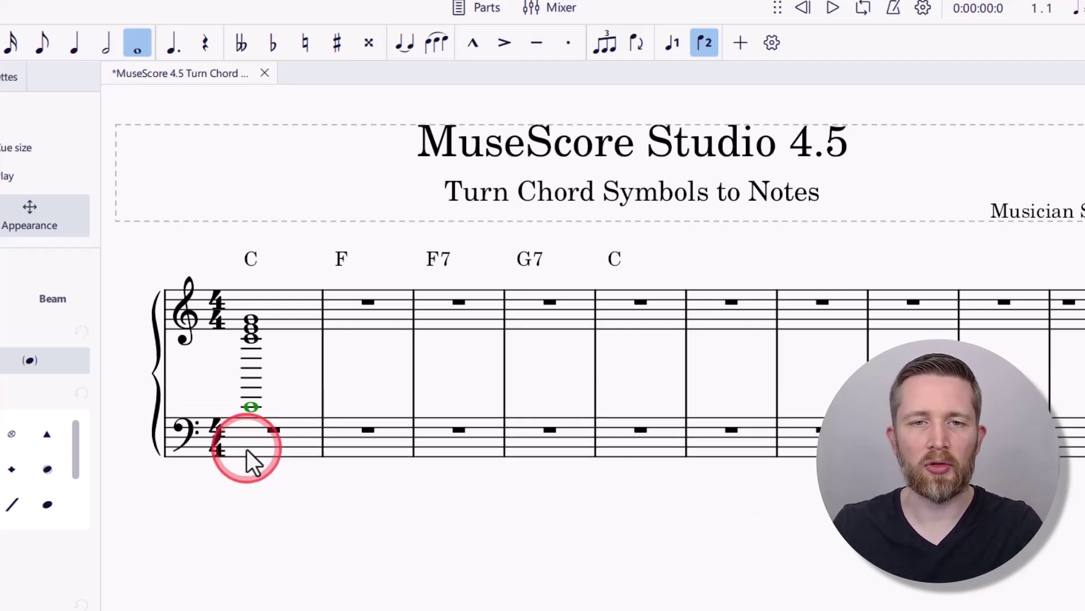
key("ctrl+shift+Down")
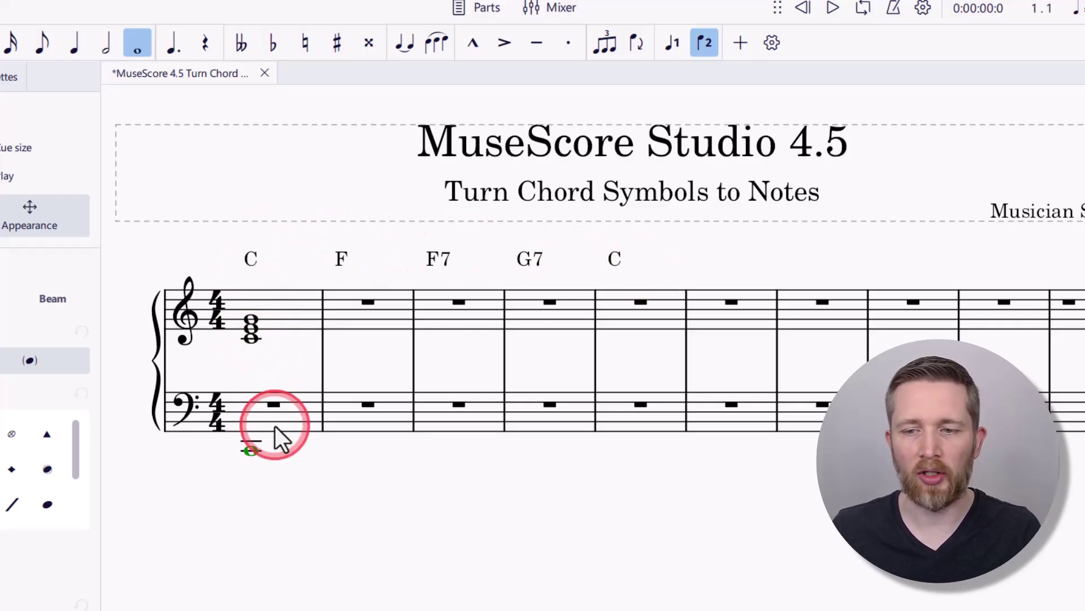
key("0")
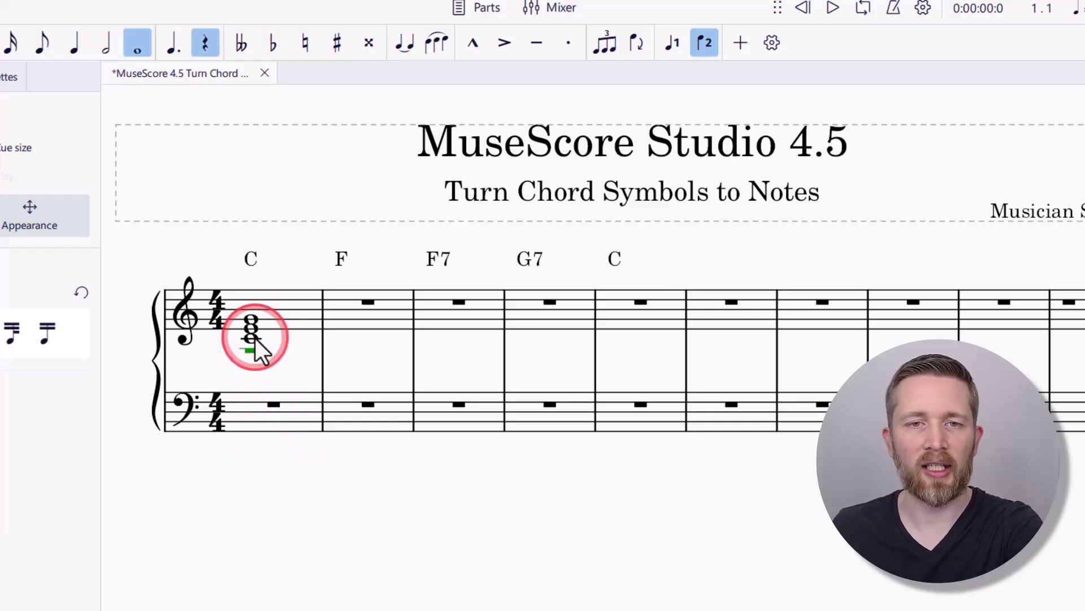
key("Escape")
Delete measure 1's realized chord, leaving a whole rest, and re-enter the C chord symbol above it
left_click(673, 43)
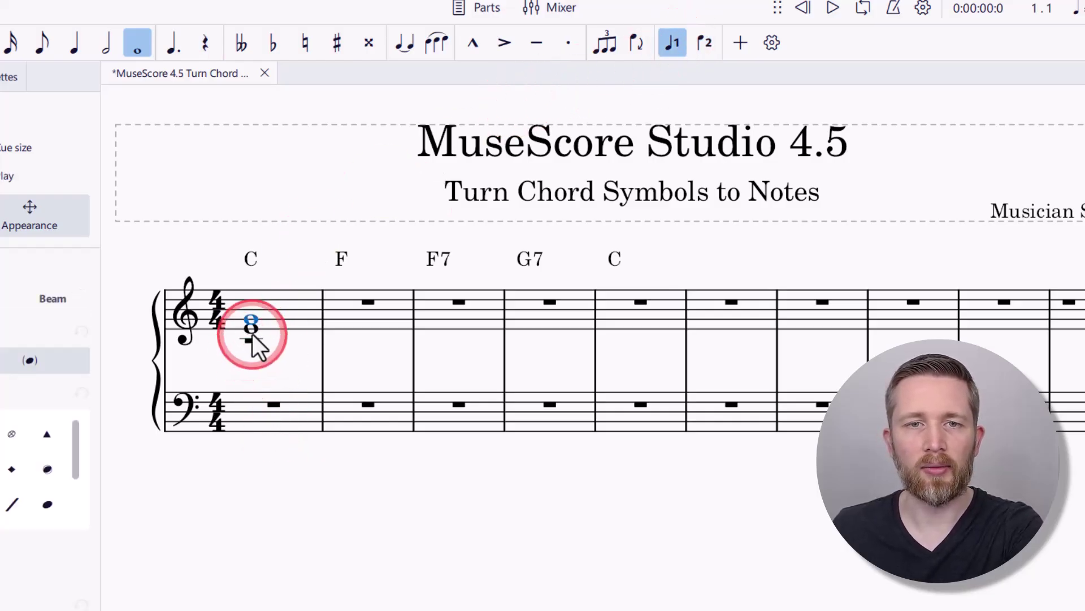
key("Delete")
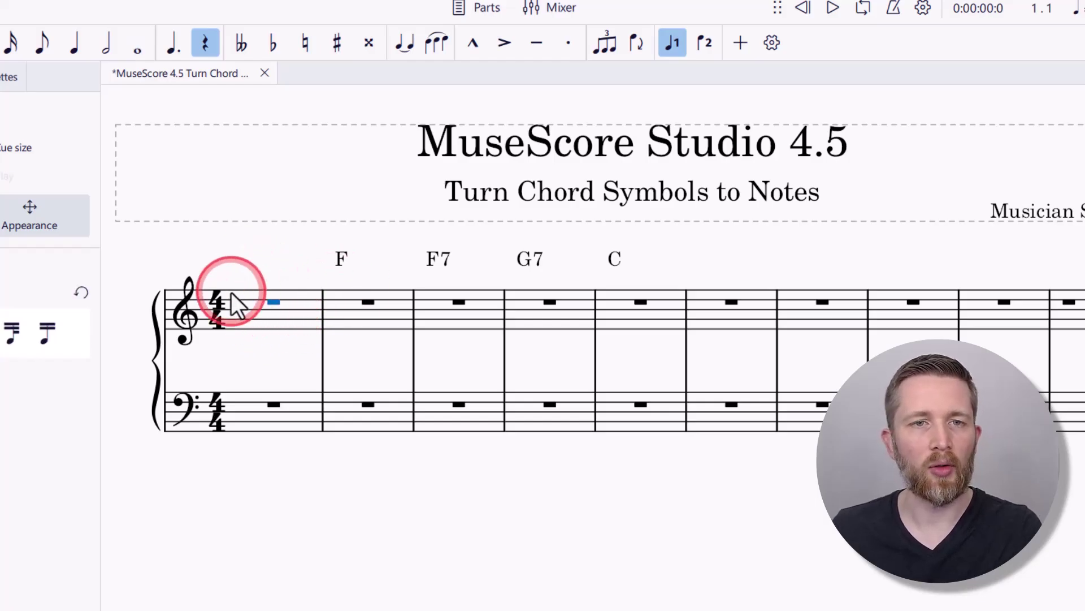
left_click(261, 313)
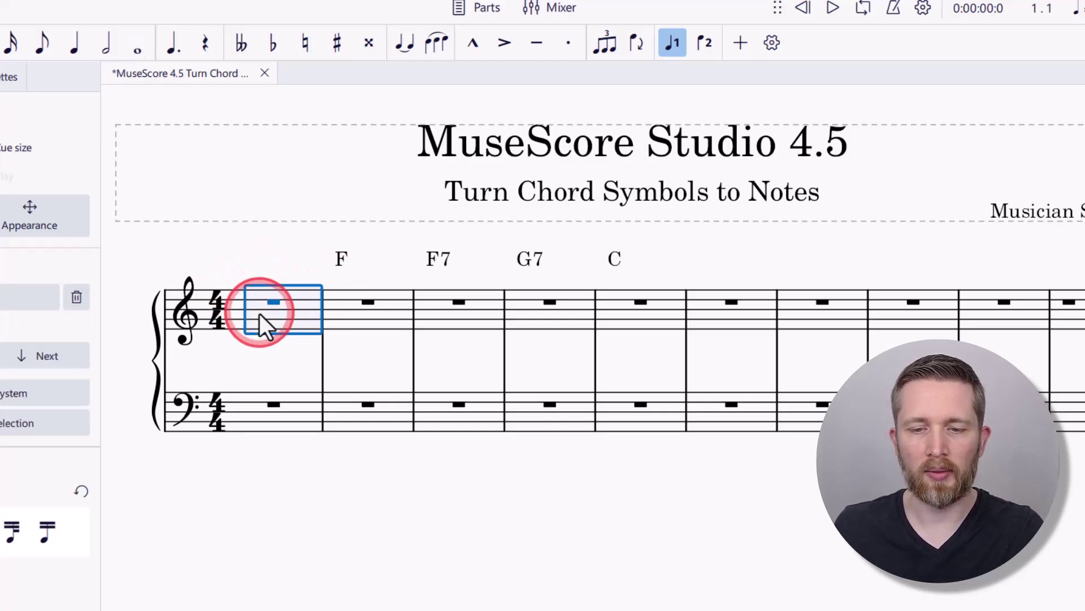
key("ctrl+k")
type("C")
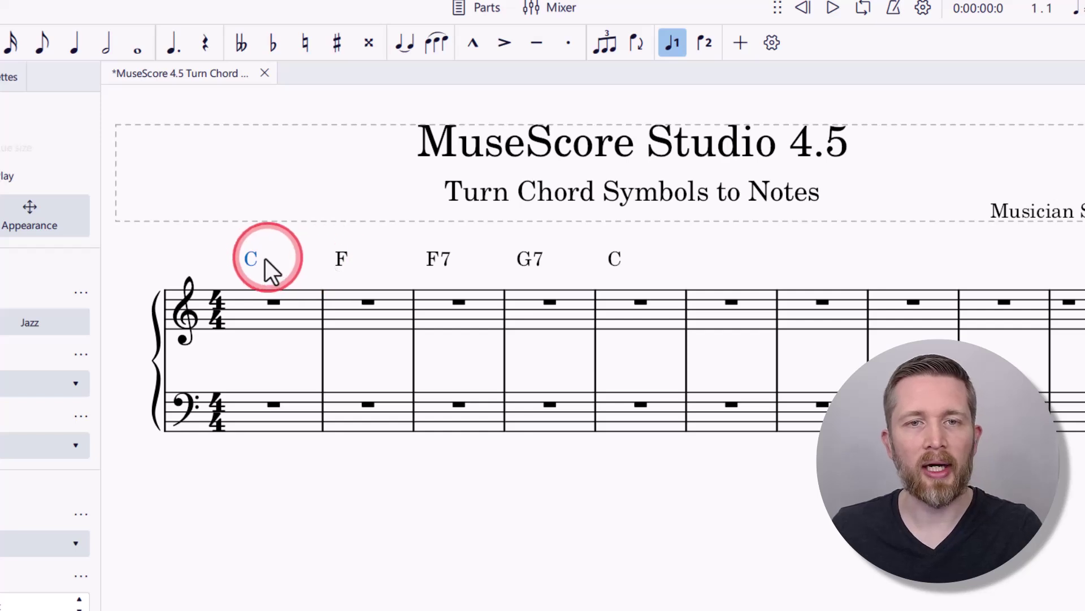
Add the F, F7, G7 and final C chord symbols to the selection alongside the first C
left_click(337, 263, "ctrl")
left_click(433, 260, "ctrl")
left_click(524, 259, "ctrl")
left_click(615, 262, "ctrl")
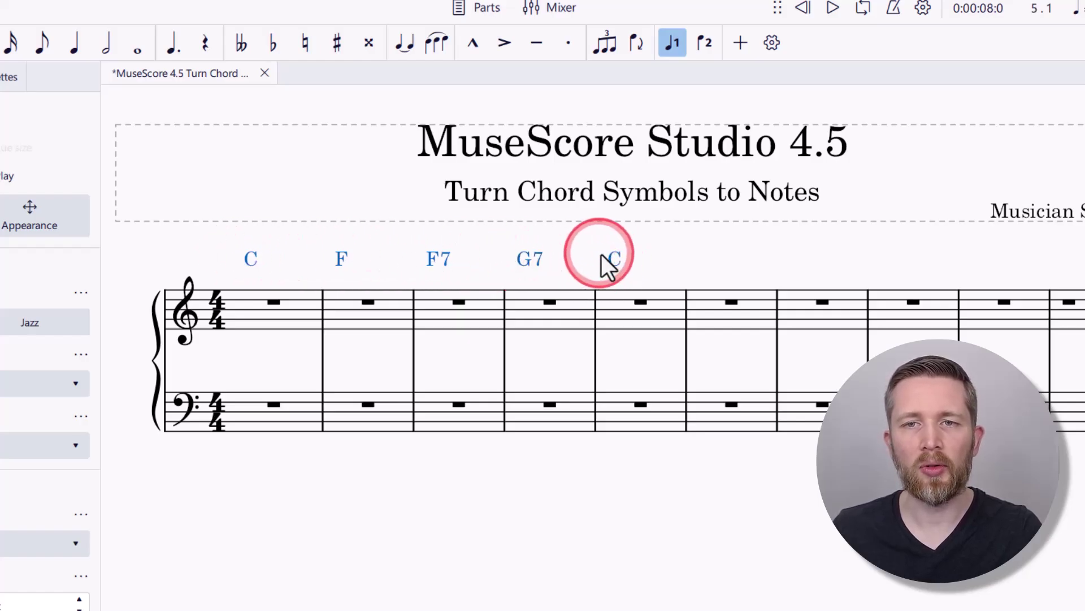
Realize all five selected chord symbols as notes with Override with custom options enabled
right_click(254, 262)
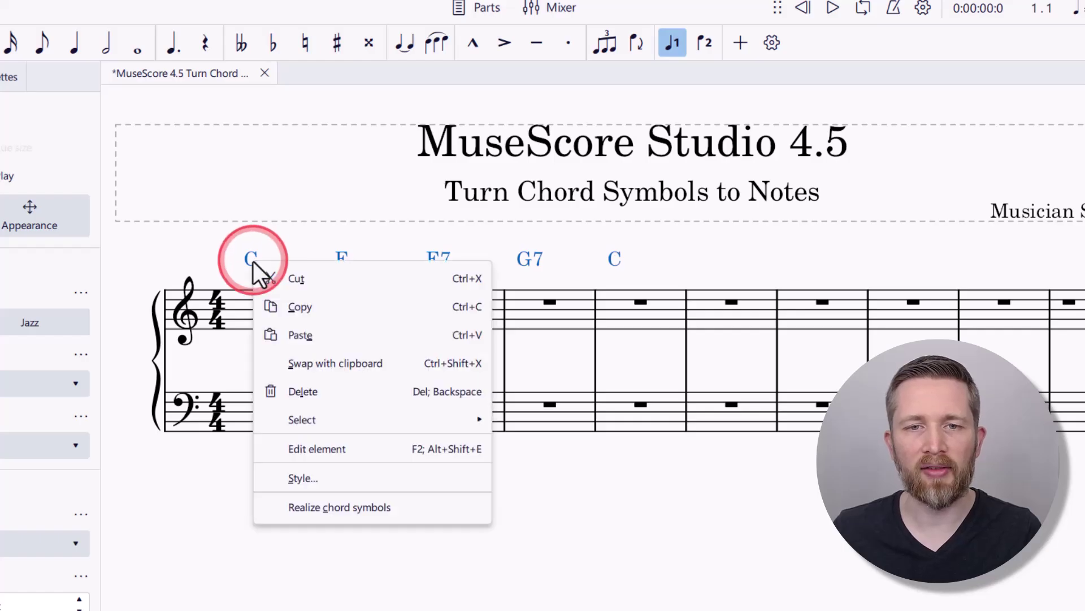
left_click(337, 507)
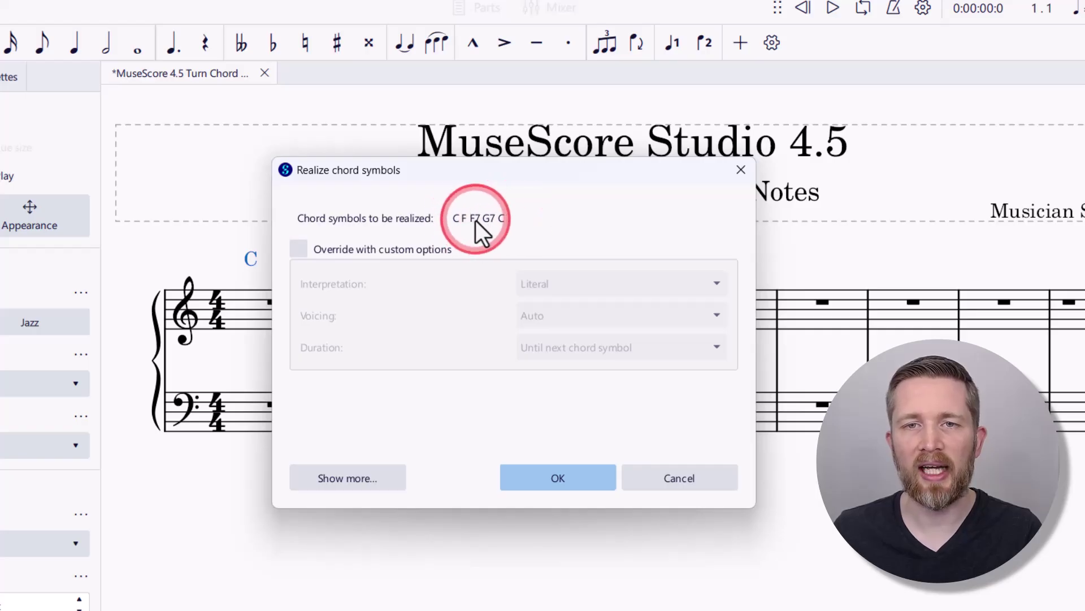
left_click(298, 252)
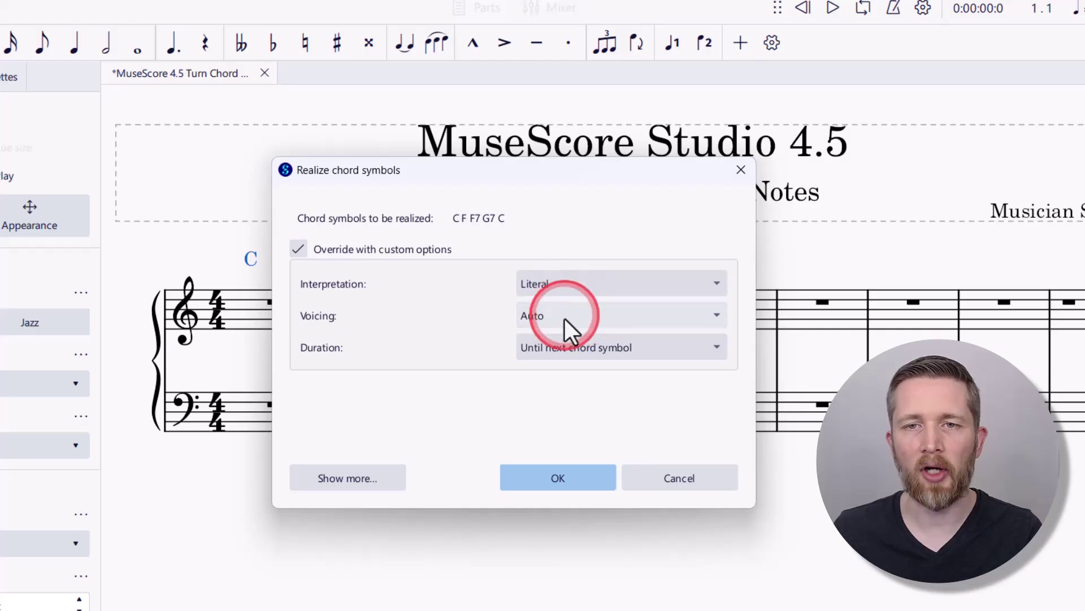
left_click(563, 479)
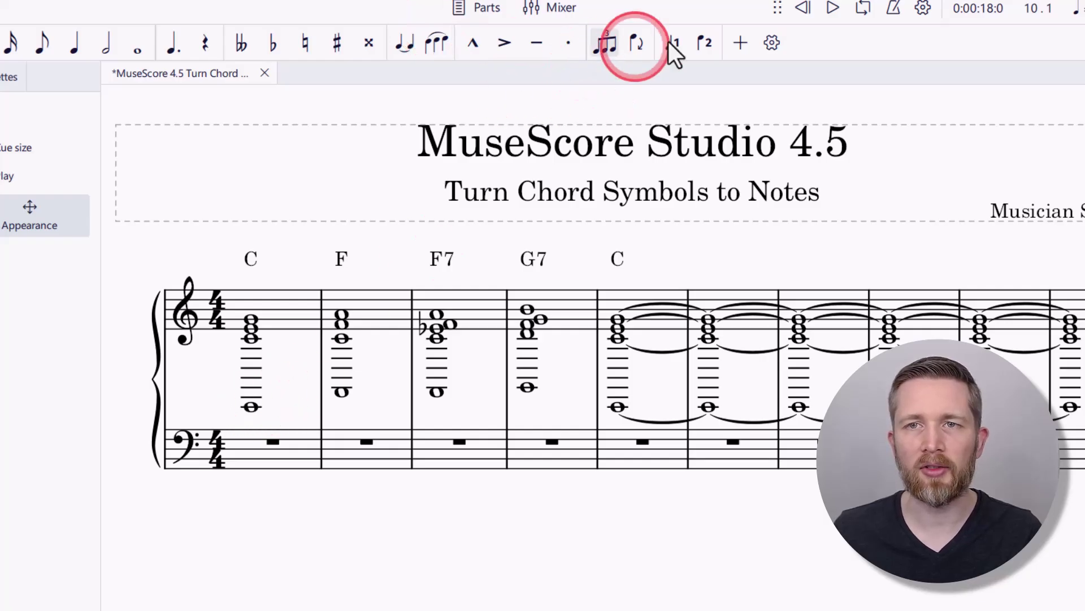
Move the bottom notes of the first C and F chords into voice 2 and down to the bass staff
left_click(254, 407)
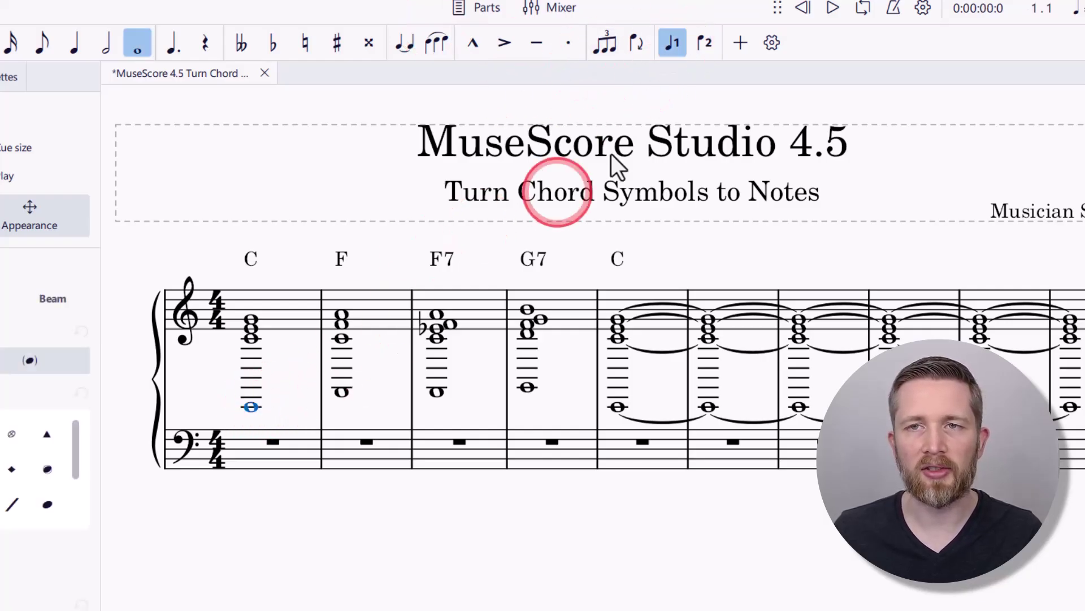
left_click(702, 43)
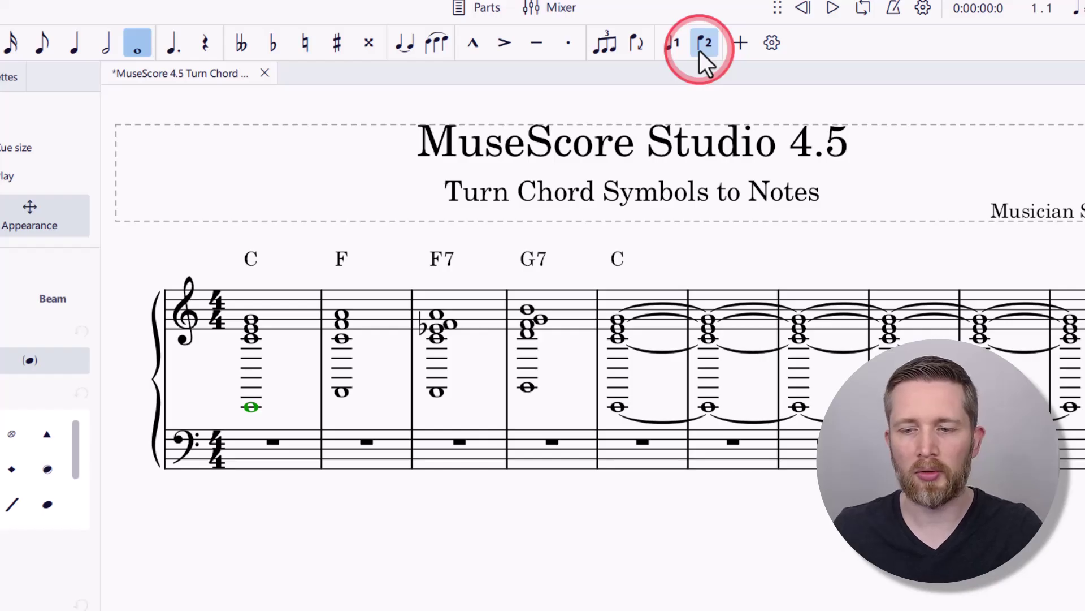
key("ctrl+shift+Down")
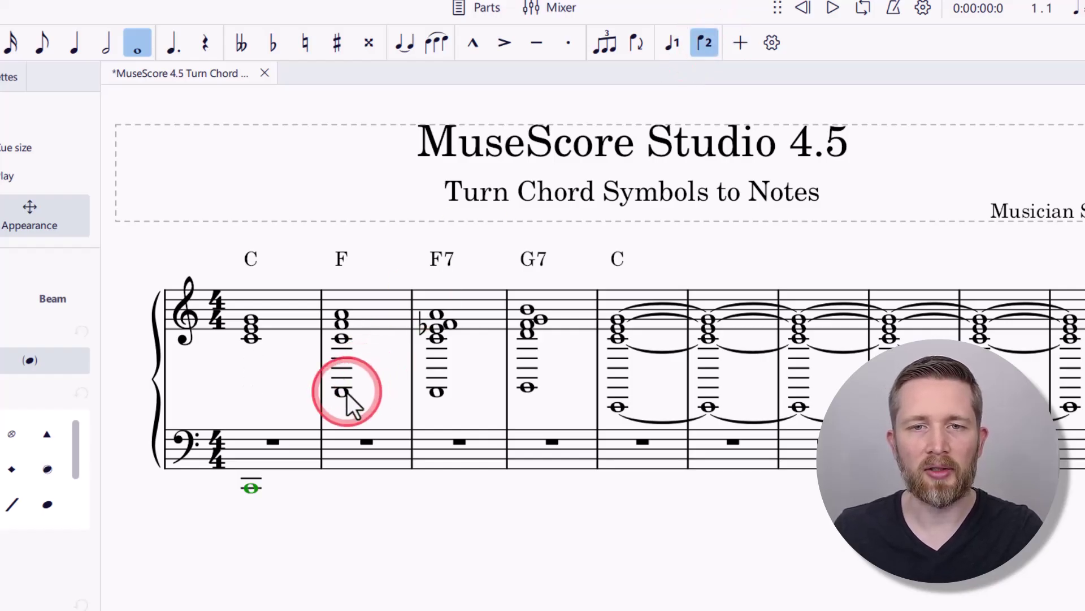
left_click(341, 392)
left_click(701, 52)
key("ctrl+shift+Down")
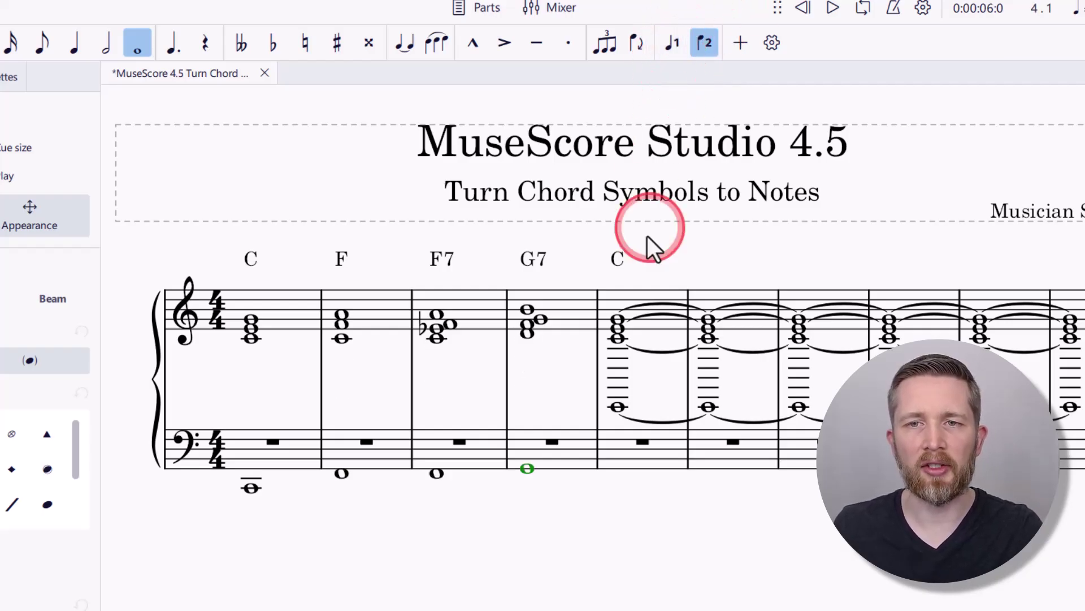
Move the last C chord's low C into the bass staff, then return it to the treble staff
left_click(622, 410)
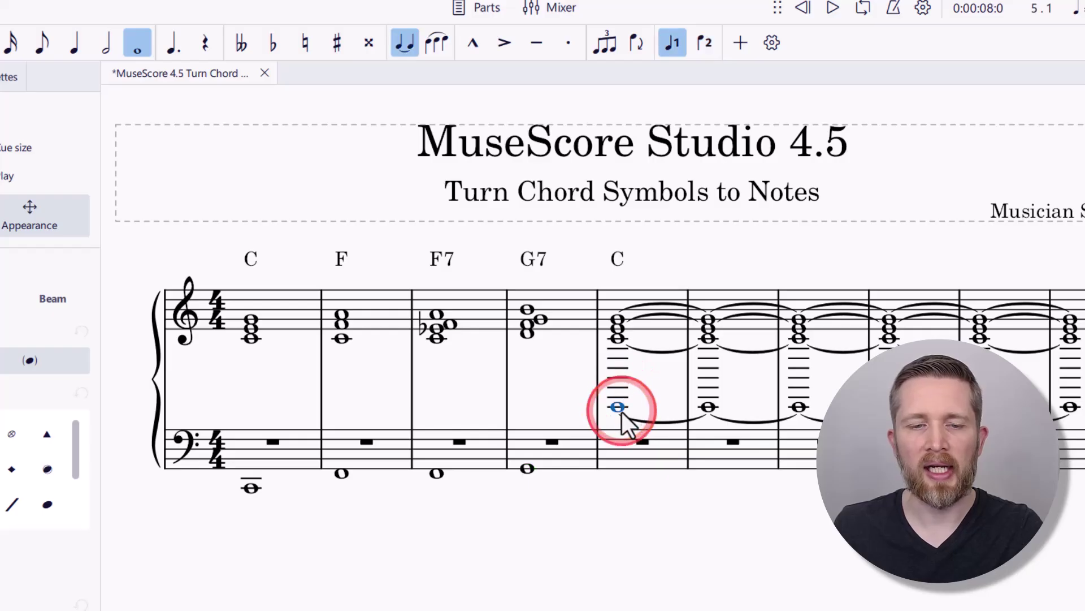
key("ctrl+shift+Down")
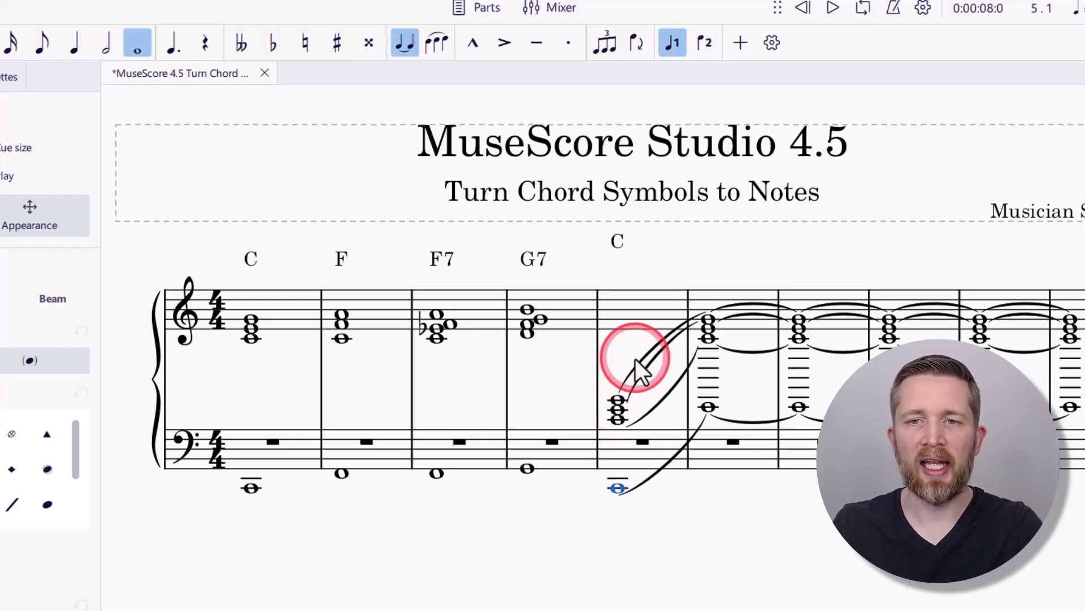
key("ctrl+shift+Up")
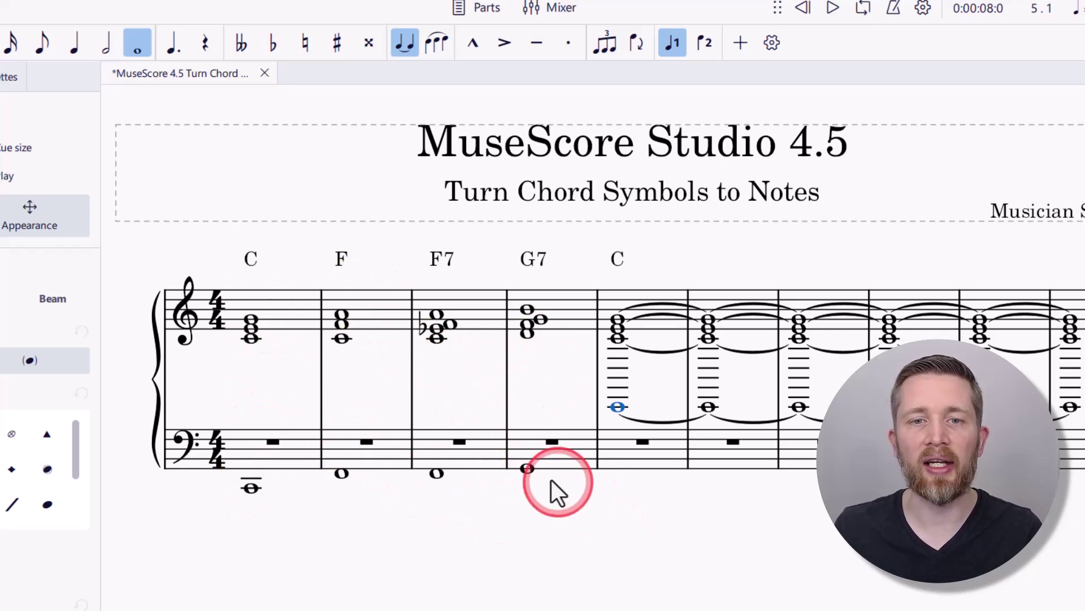
Uncheck Visible for the bass-staff whole rests in measures 1, 2 and 3
left_click(275, 442)
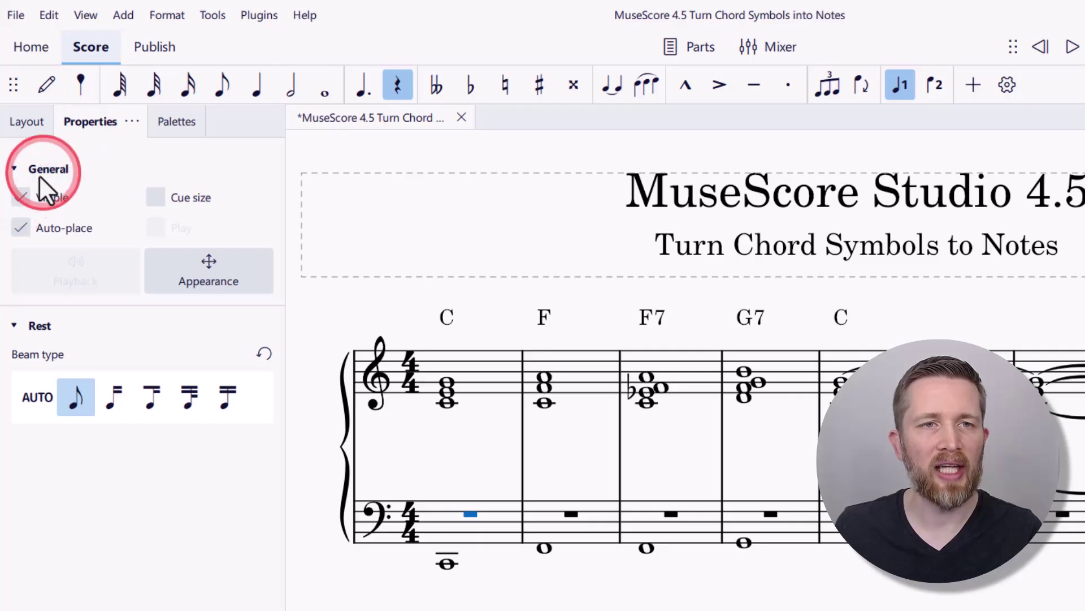
left_click(18, 196)
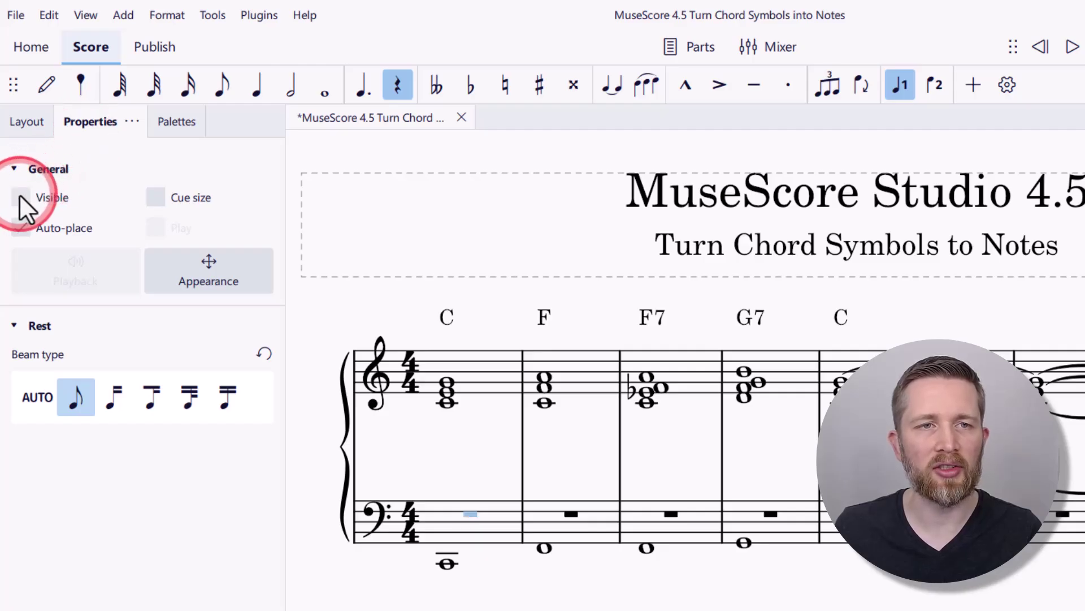
left_click(571, 513)
left_click(21, 197)
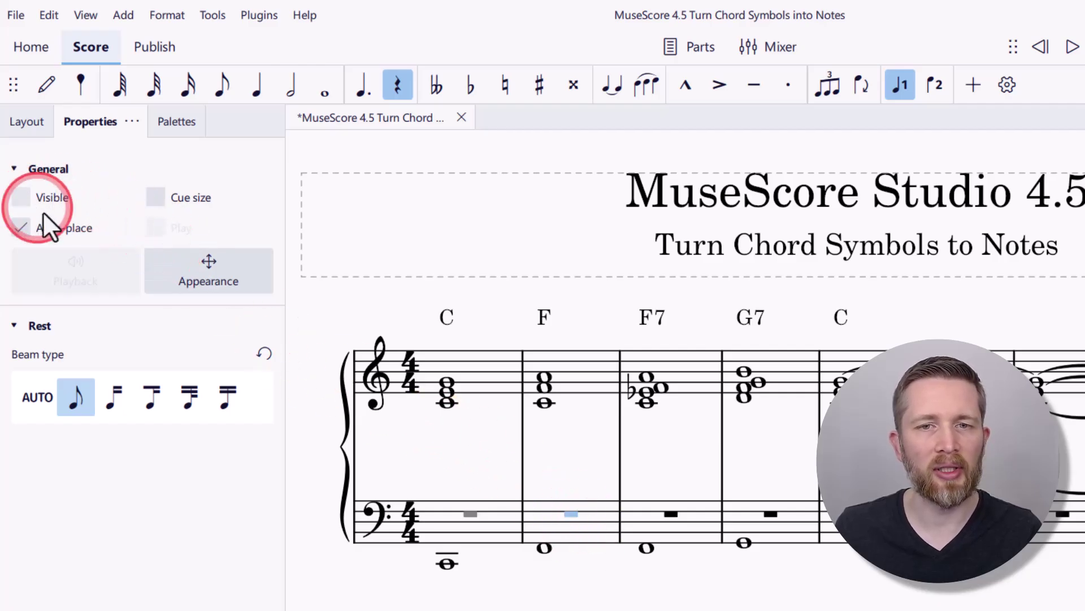
left_click(672, 513)
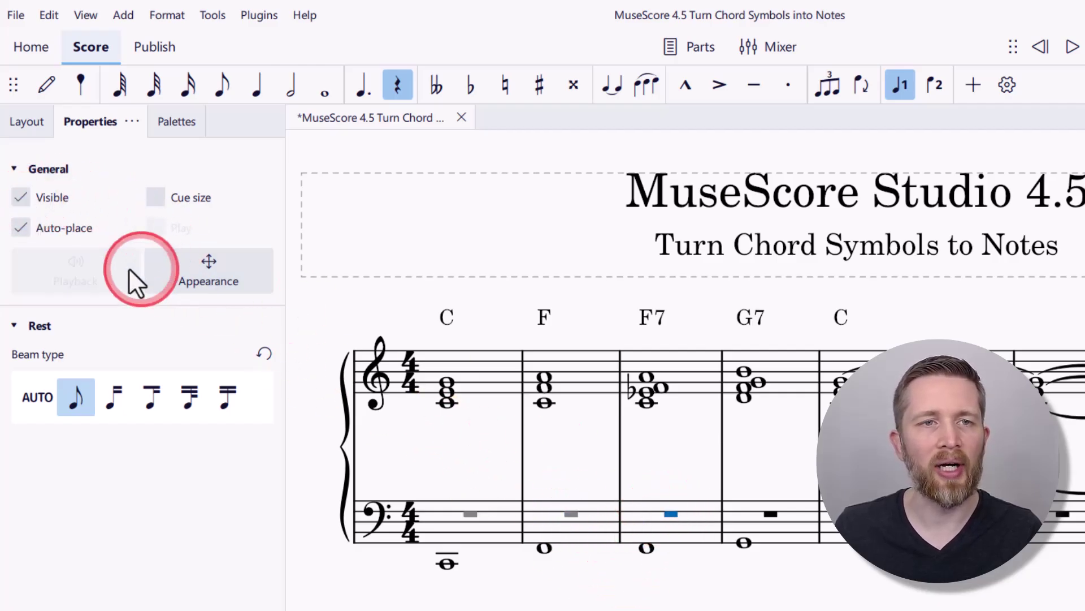
left_click(21, 197)
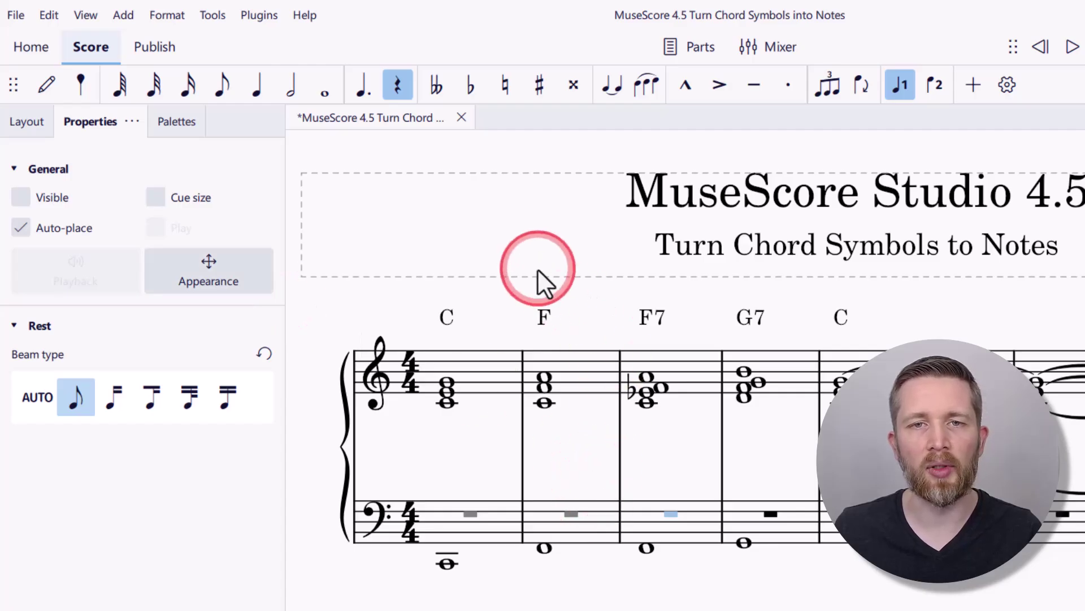
left_click(517, 310)
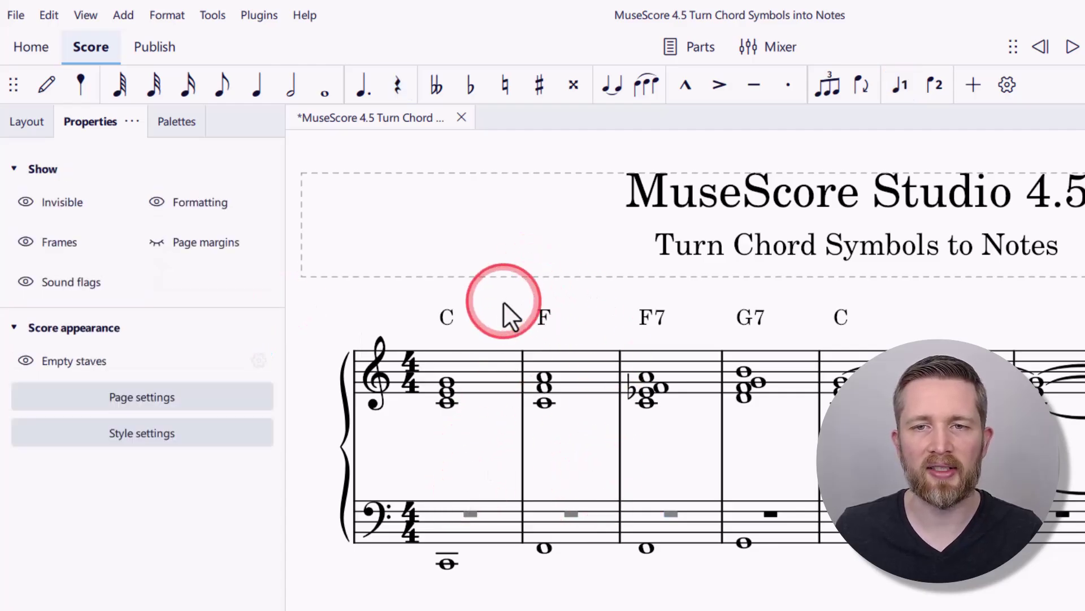